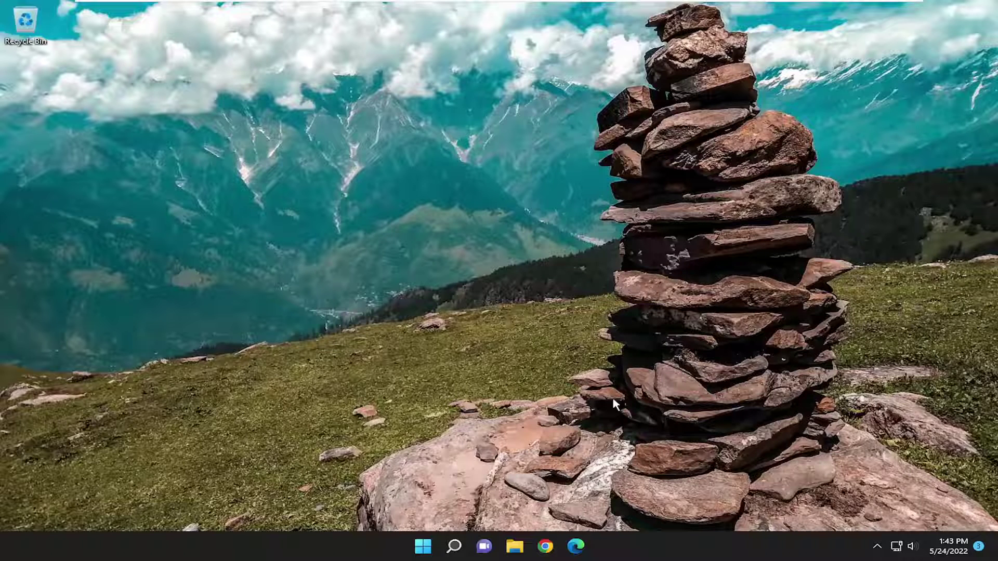
# Step: Search Windows for regedit and run Registry Editor as administrator
pyautogui.click(446, 548)
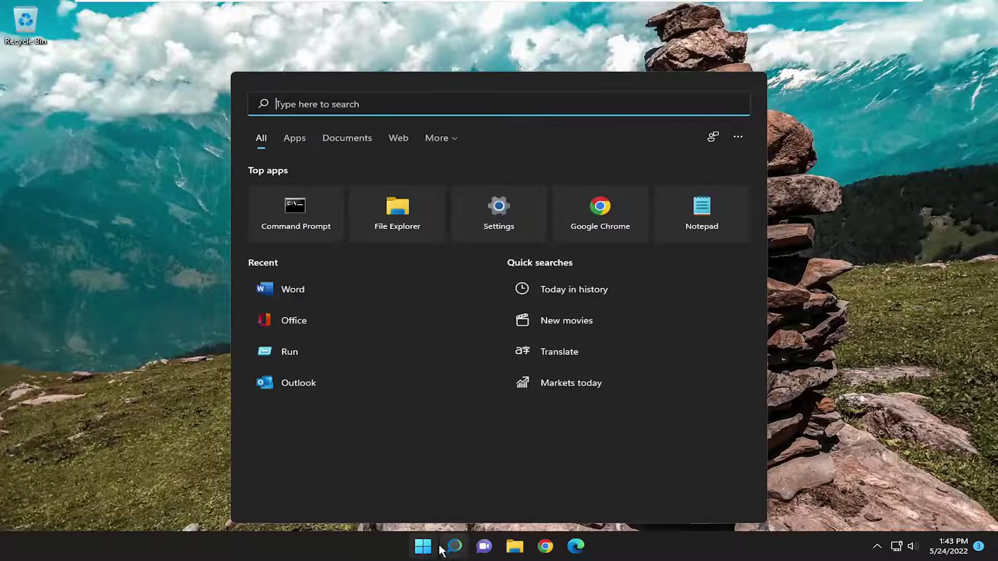
pyautogui.write('regedit')
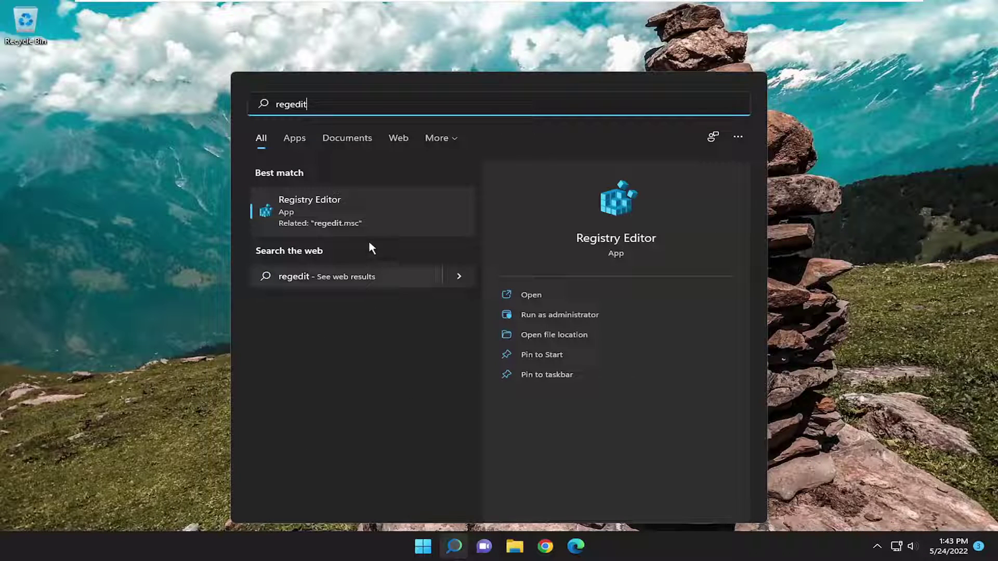
pyautogui.rightClick(312, 209)
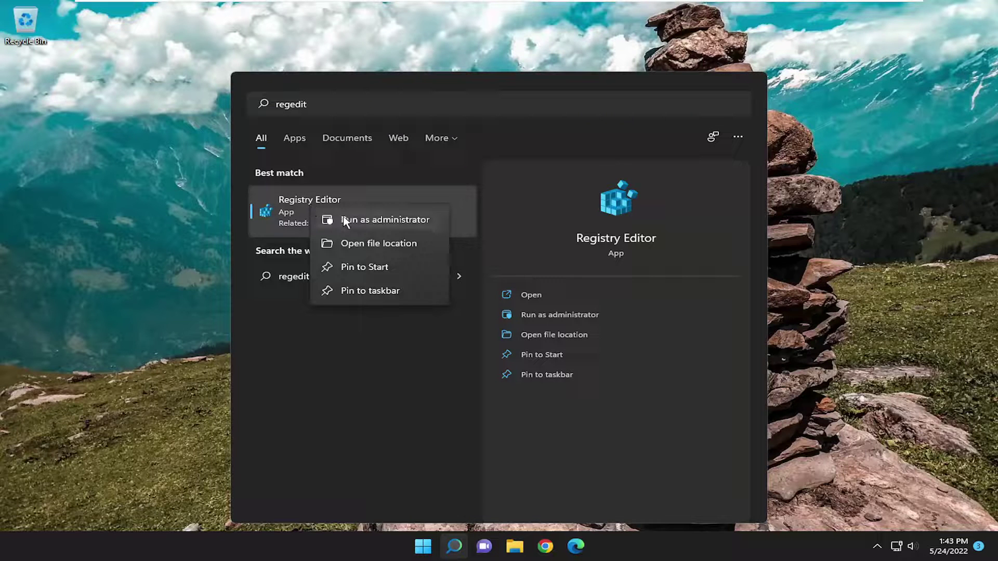
pyautogui.click(385, 221)
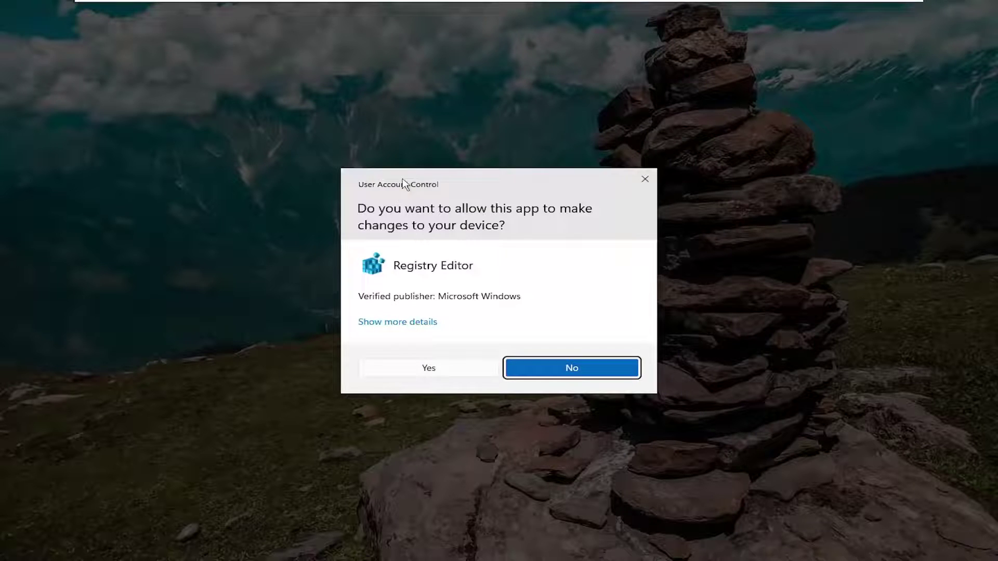
# Step: Approve the UAC prompt, then open and cancel the Export Registry File dialog
pyautogui.click(440, 370)
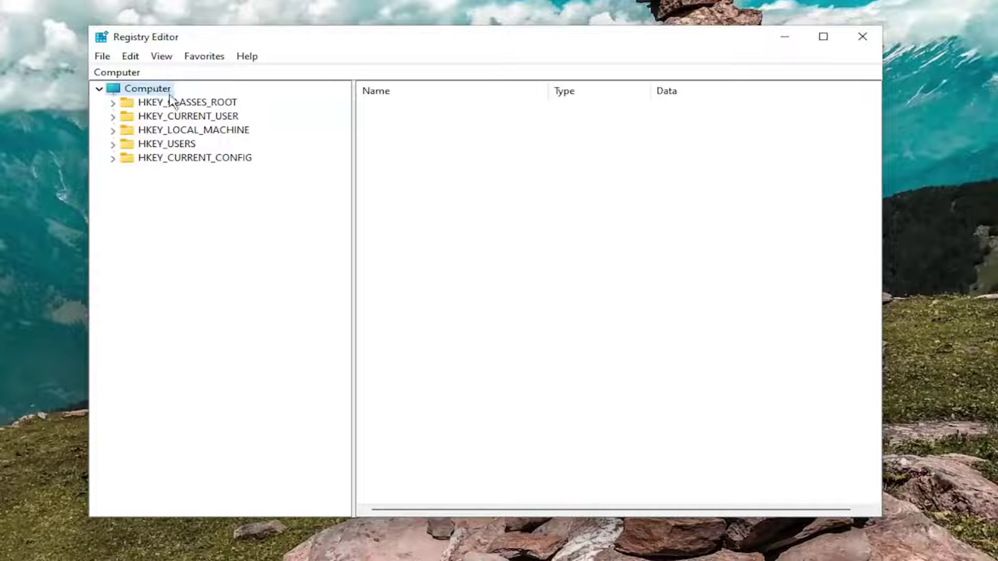
pyautogui.click(102, 56)
pyautogui.click(128, 89)
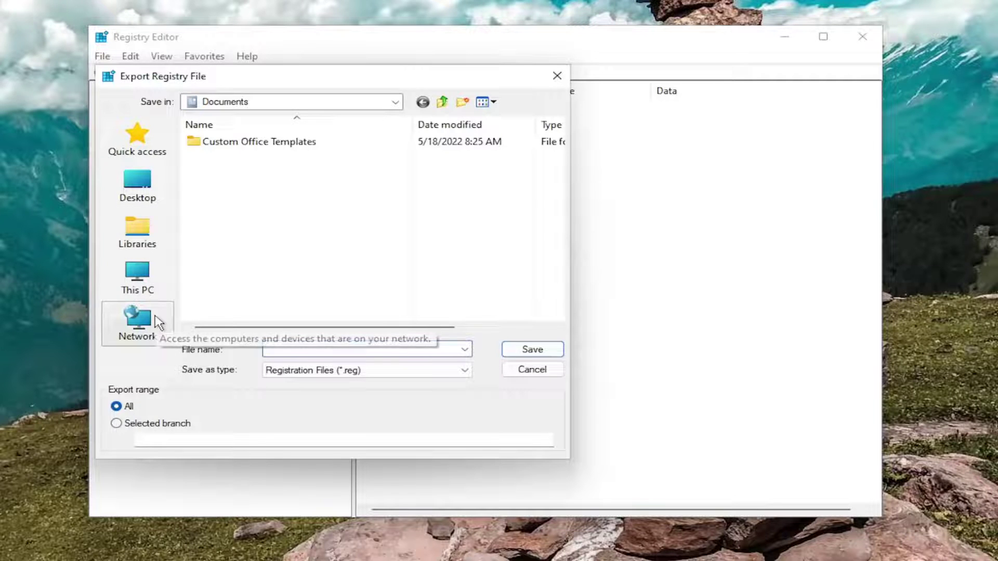
pyautogui.click(539, 369)
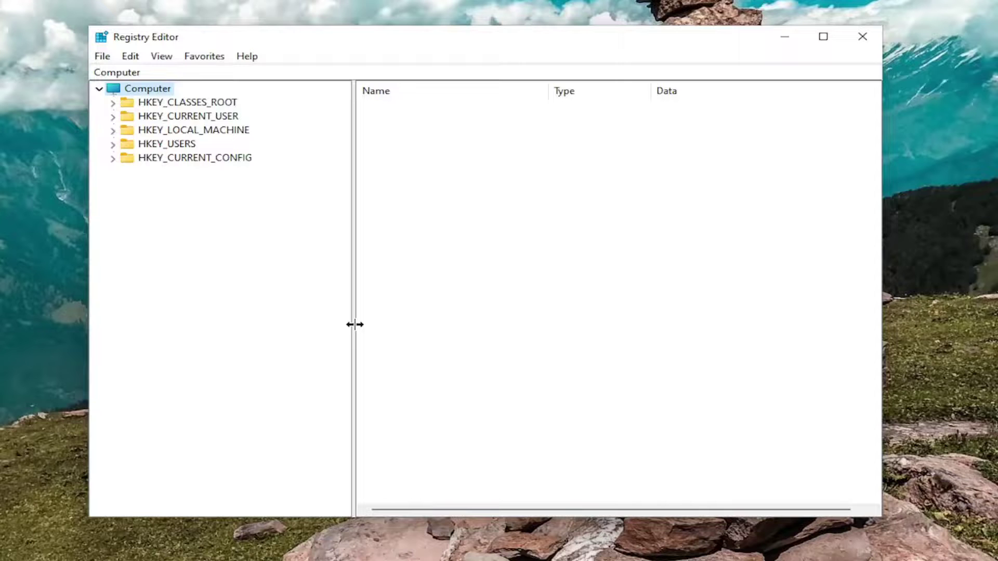
# Step: Open the Import Registry File dialog from the File menu and cancel it
pyautogui.click(102, 58)
pyautogui.click(134, 74)
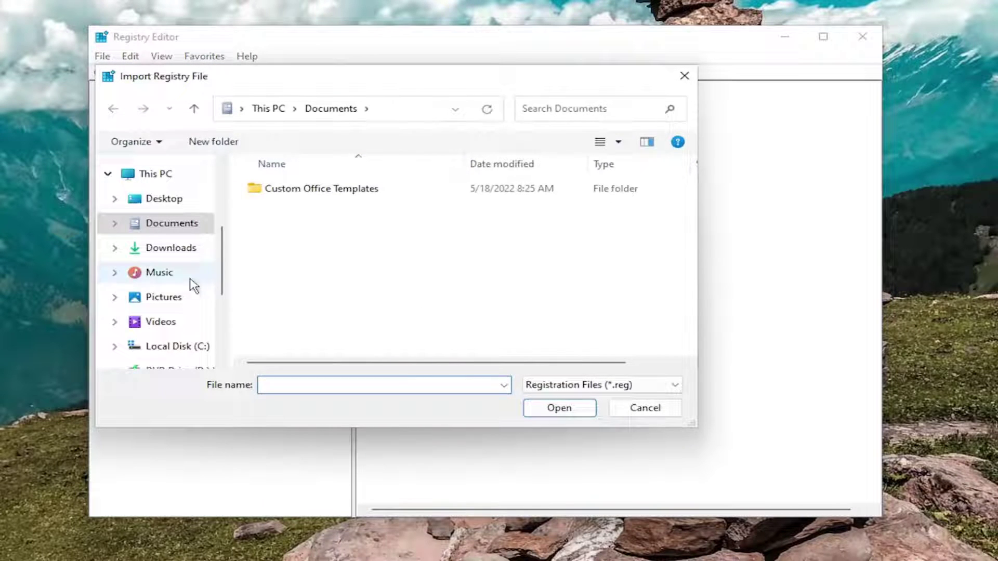
pyautogui.click(643, 408)
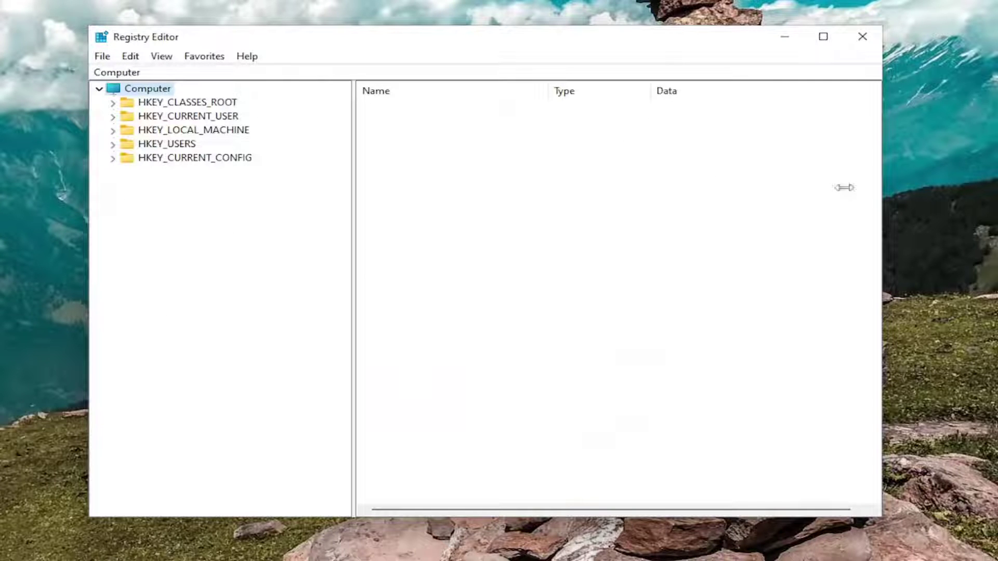
# Step: Expand HKEY_CURRENT_USER, Software and Microsoft in the registry tree
pyautogui.doubleClick(208, 116)
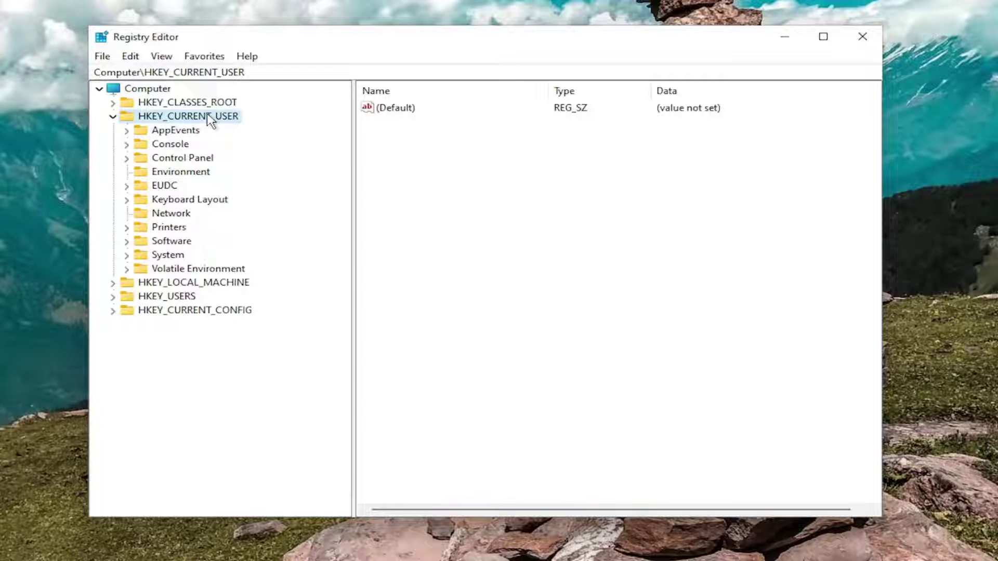
pyautogui.click(172, 242)
pyautogui.doubleClick(172, 242)
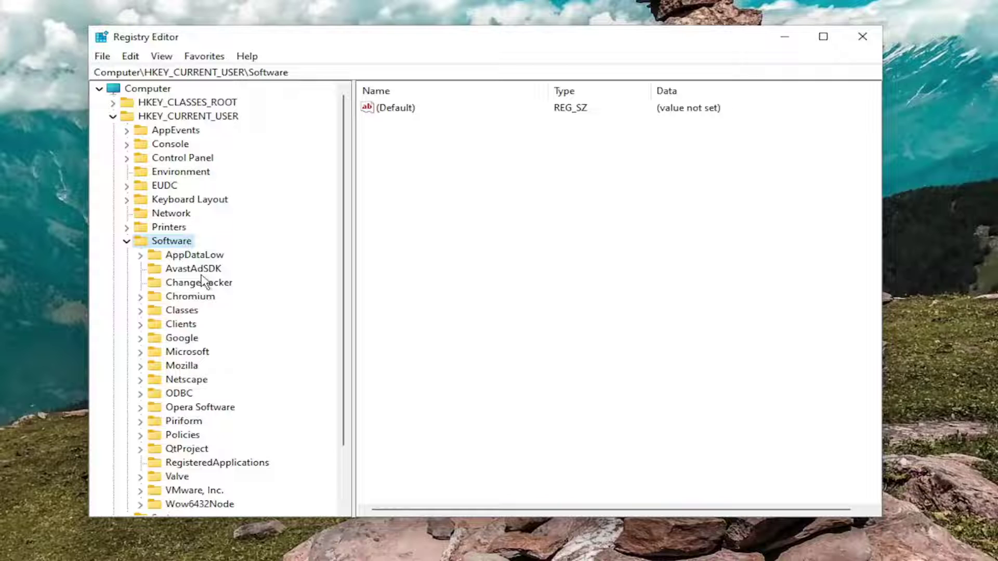
pyautogui.doubleClick(186, 354)
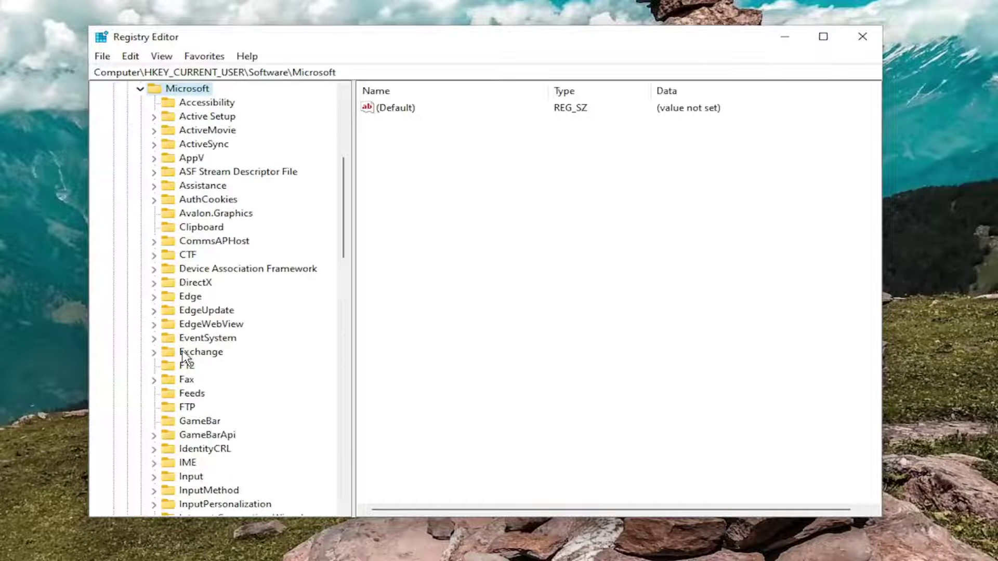
pyautogui.scroll(-7, 232, 283)
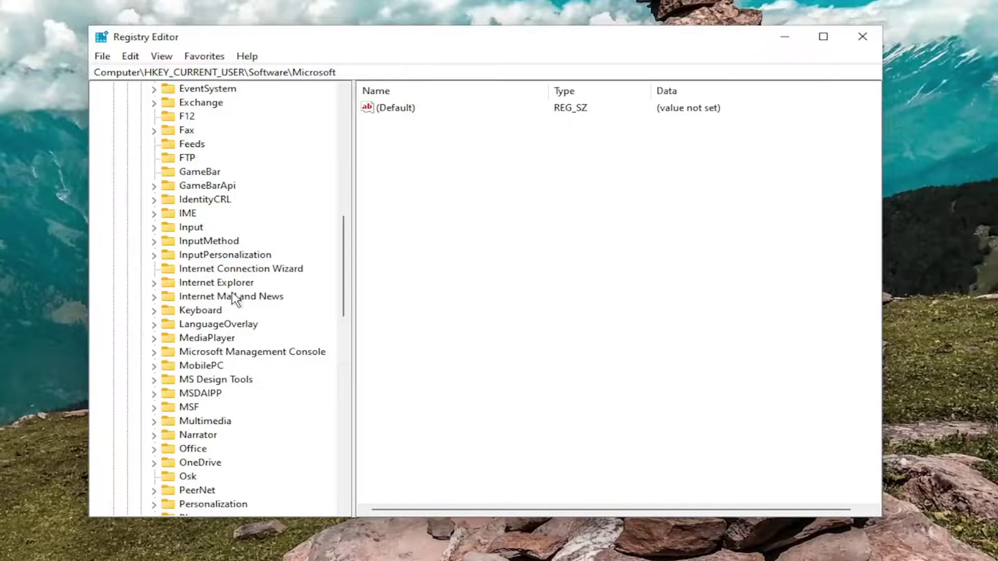
pyautogui.doubleClick(194, 394)
pyautogui.doubleClick(195, 394)
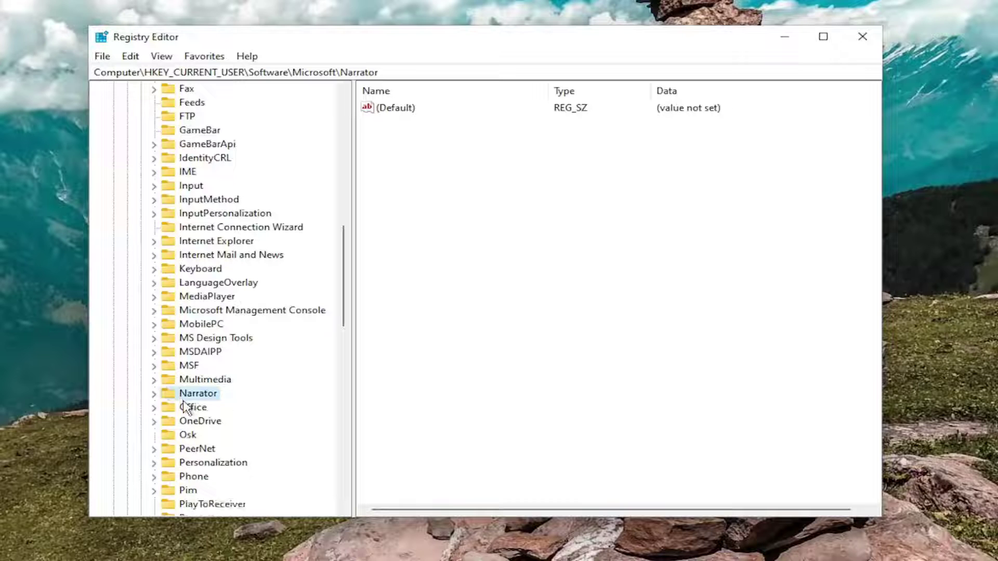
# Step: Expand Office > 16.0 > Common and select the Identity key
pyautogui.click(188, 407)
pyautogui.doubleClick(187, 408)
pyautogui.click(196, 410)
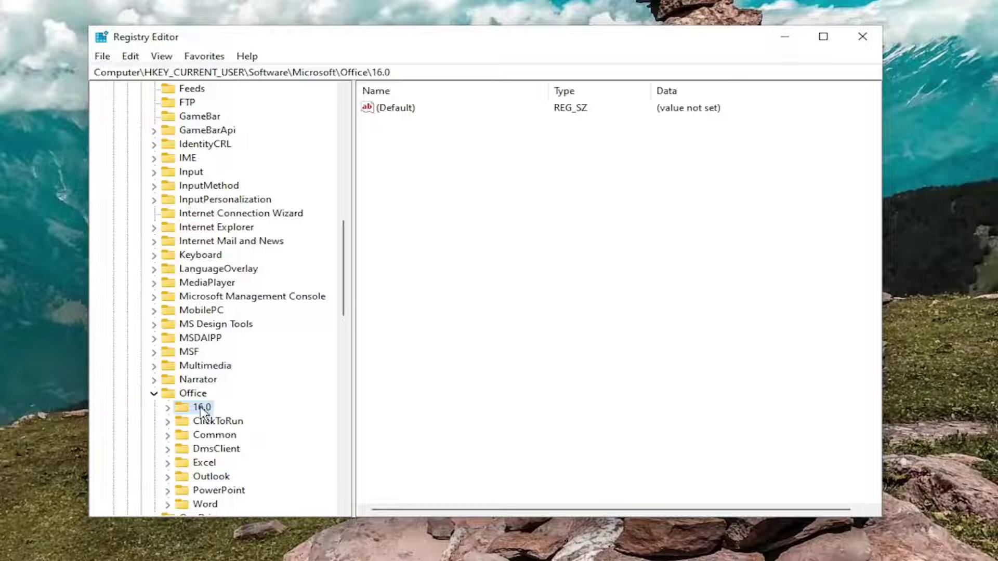
pyautogui.doubleClick(200, 409)
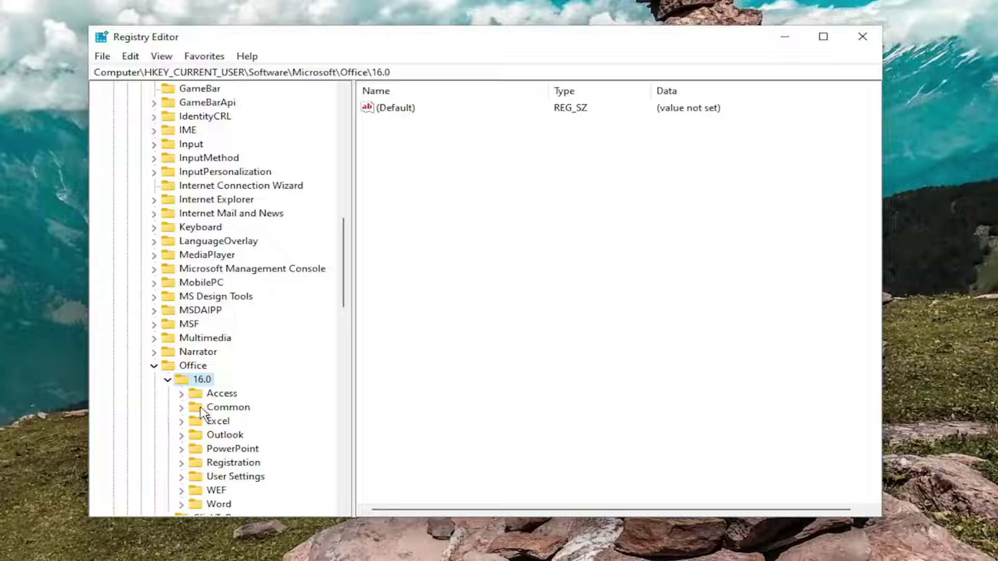
pyautogui.doubleClick(224, 408)
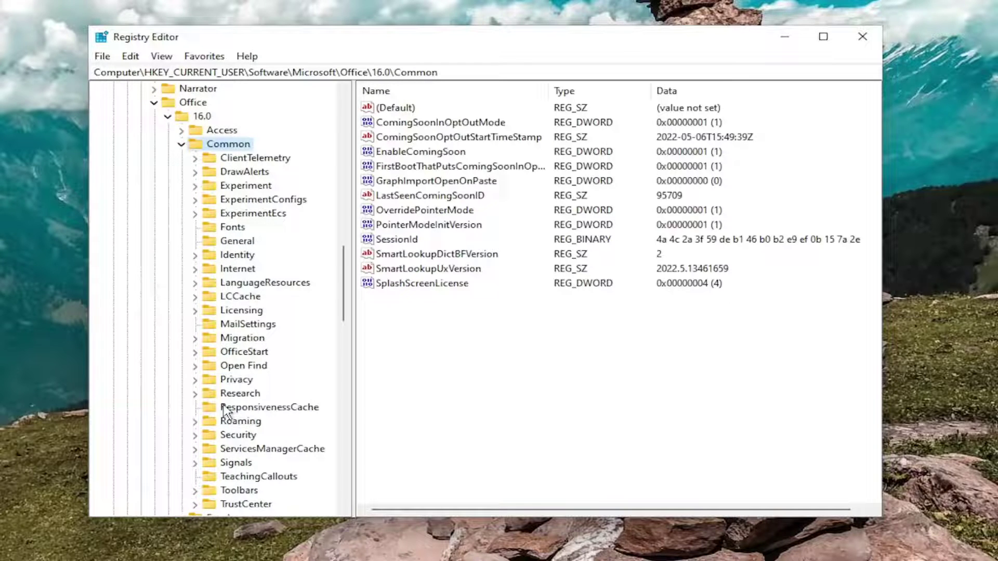
pyautogui.click(232, 255)
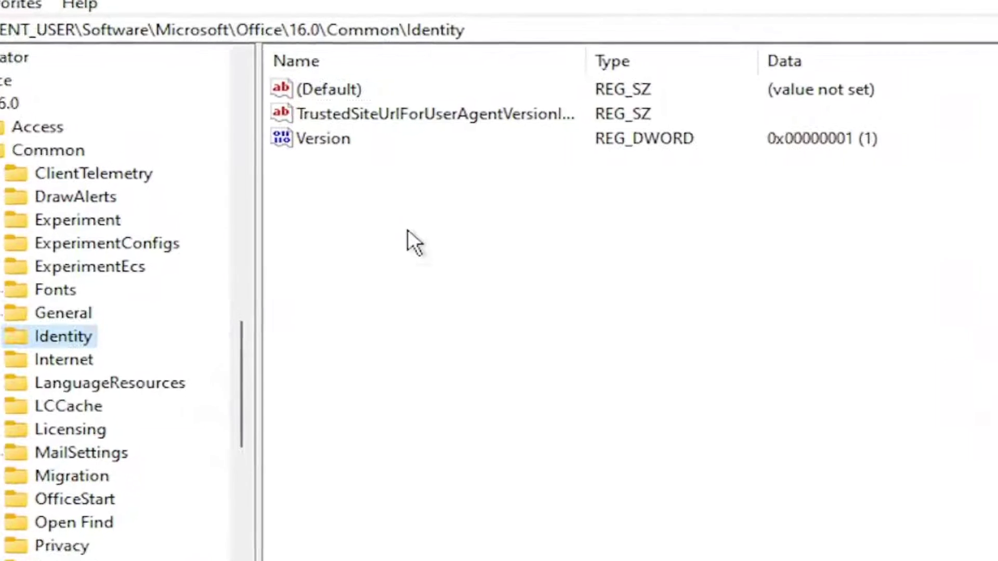
# Step: Create a DWORD (32-bit) value named EnableADAL in Identity and confirm its data as 0
pyautogui.rightClick(442, 192)
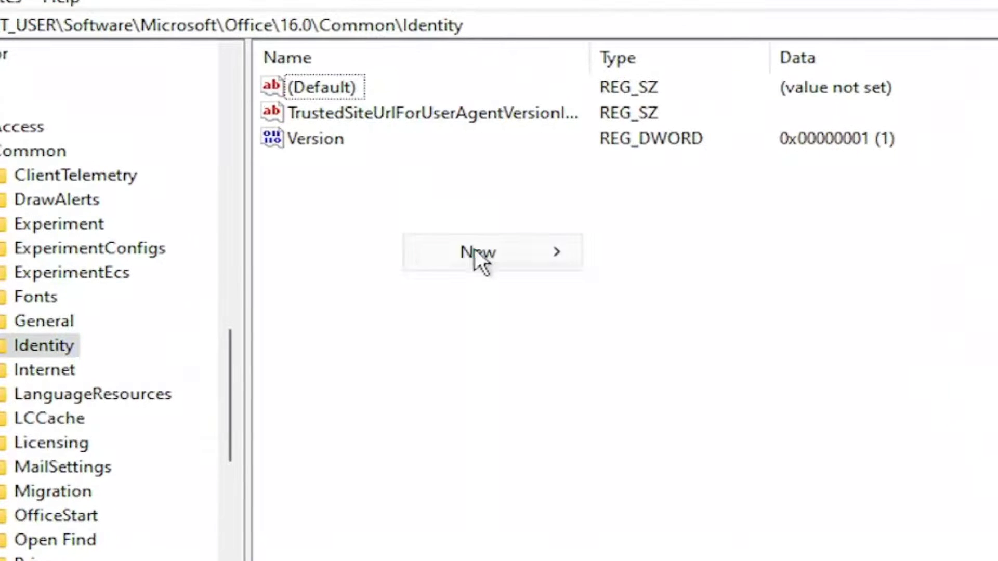
pyautogui.moveTo(483, 202)
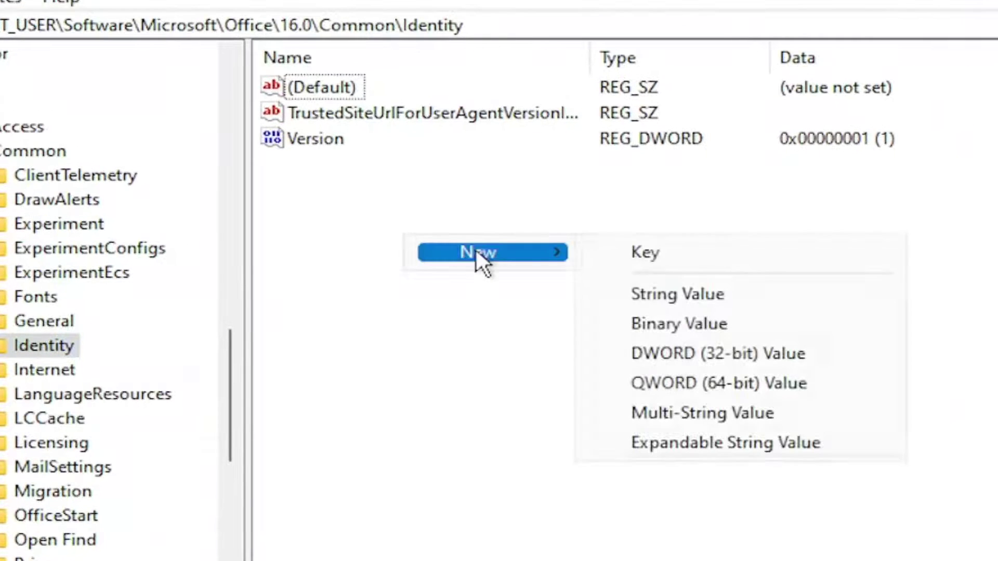
pyautogui.click(694, 350)
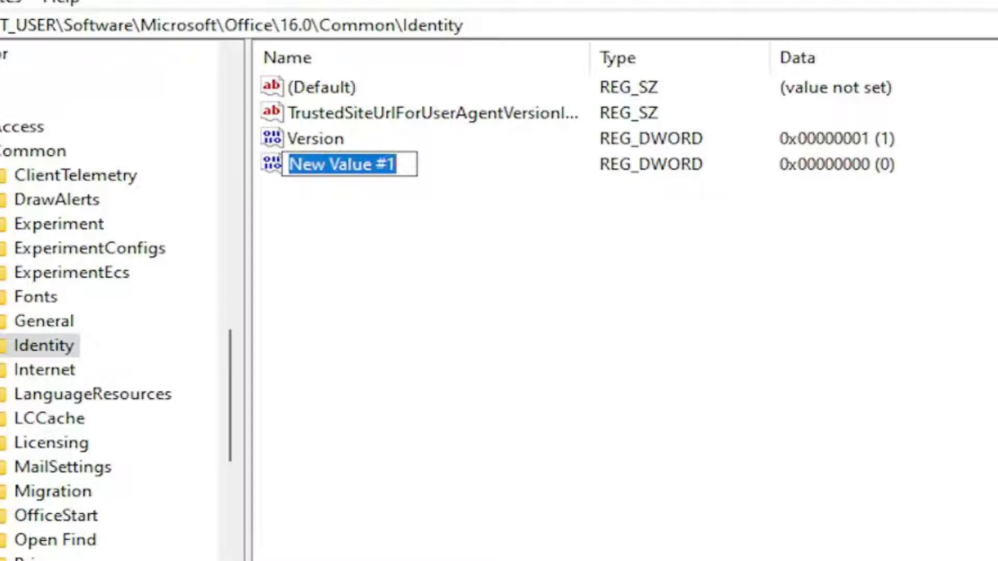
pyautogui.write('Enable')
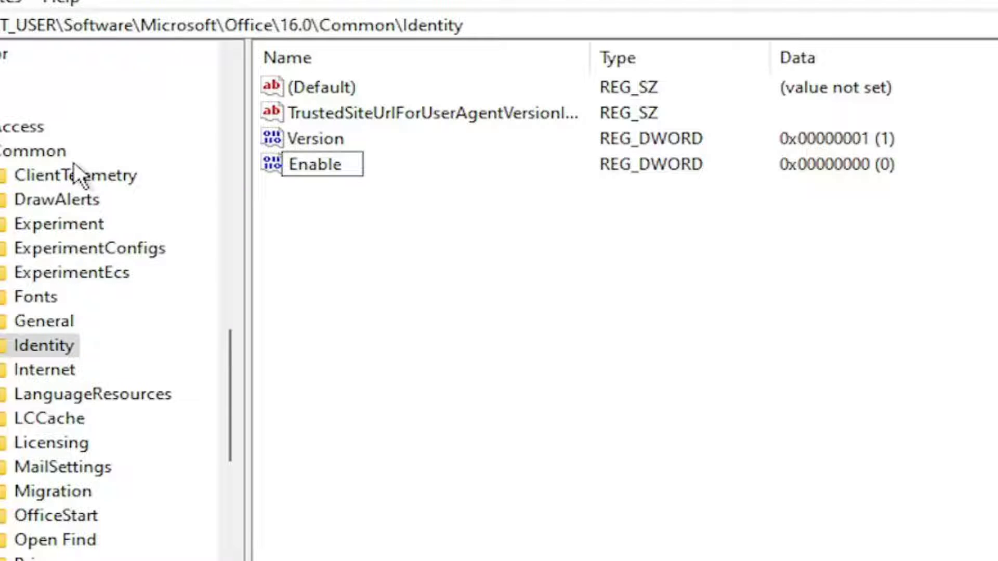
pyautogui.write('ADAL')
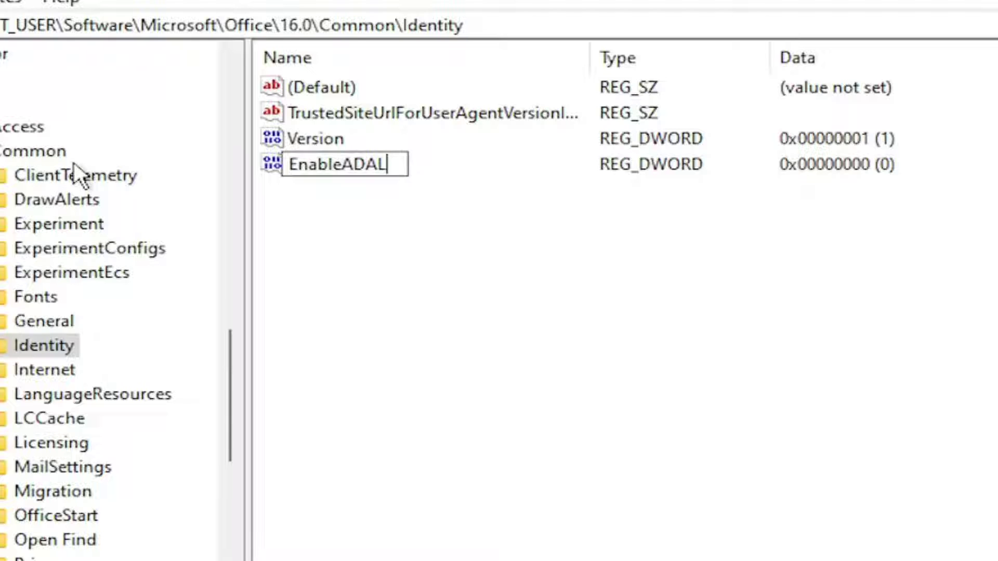
pyautogui.press('Return')
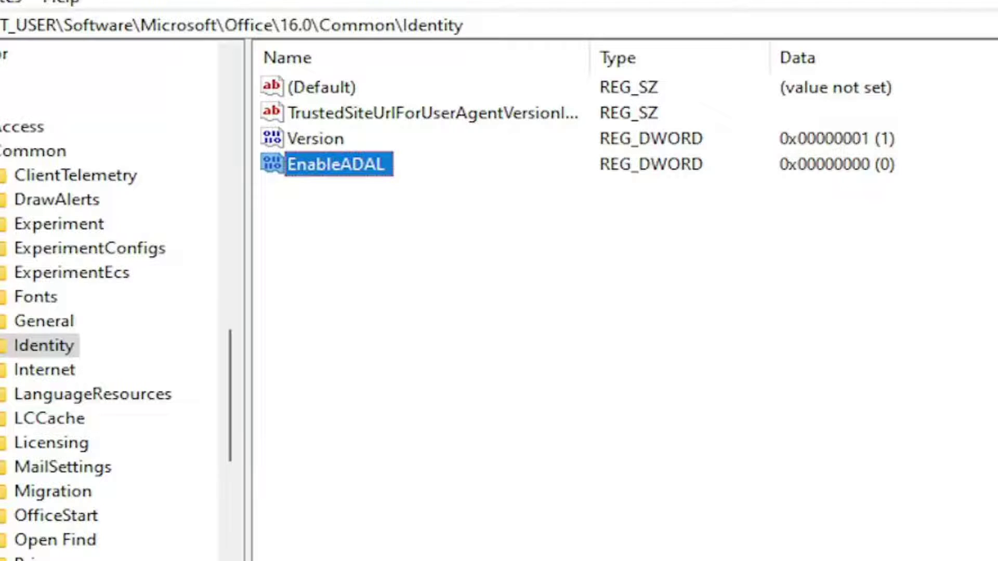
pyautogui.doubleClick(367, 160)
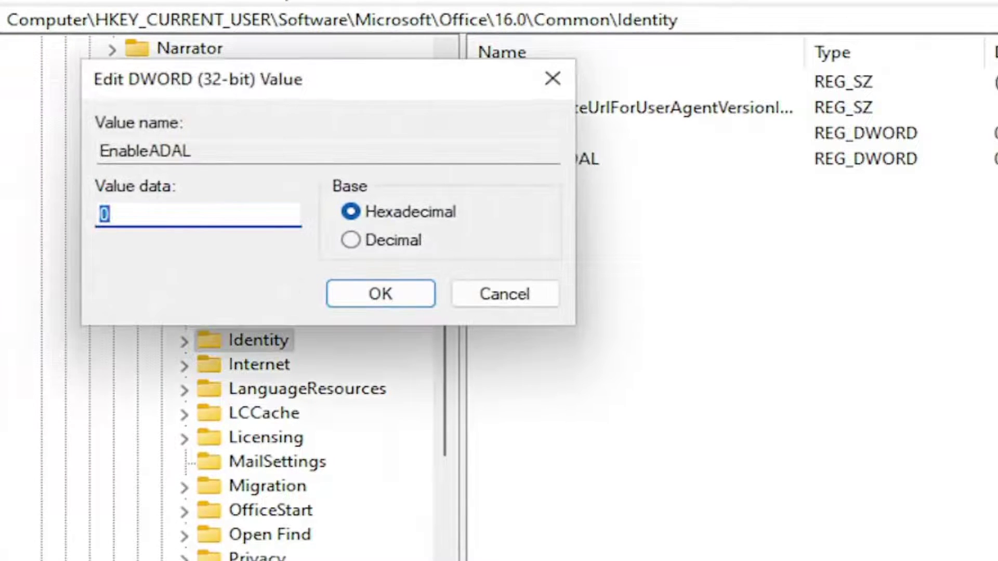
pyautogui.press('Home')
pyautogui.click(368, 292)
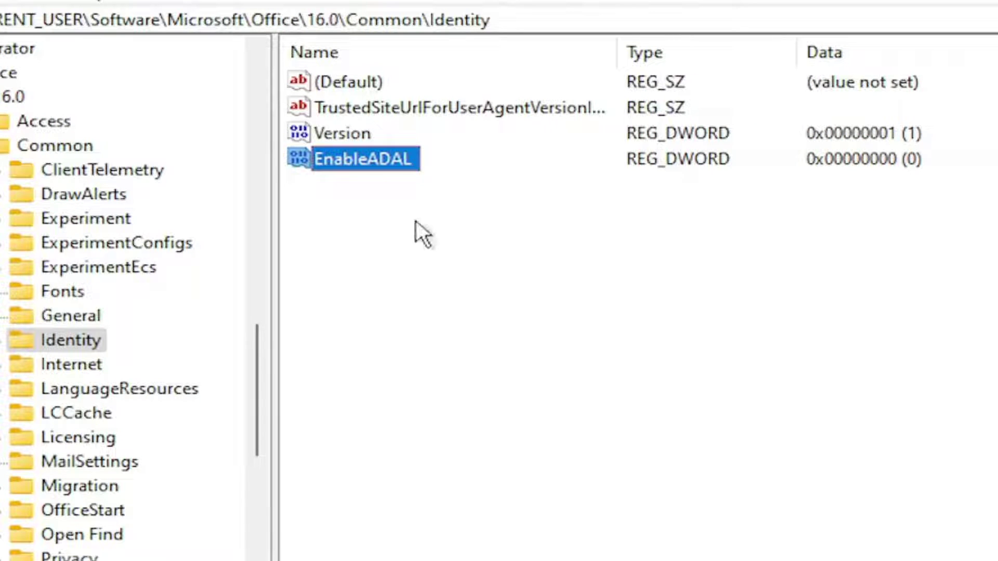
# Step: Create a DWORD (32-bit) value DisableADALaptopWAMOverride in Identity with data 1
pyautogui.rightClick(416, 221)
pyautogui.moveTo(503, 241)
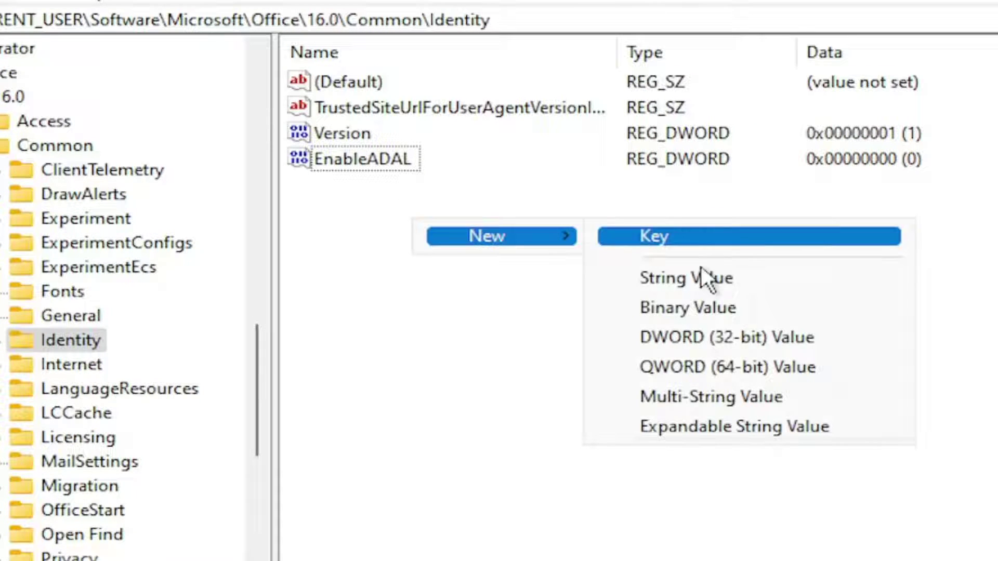
pyautogui.click(726, 338)
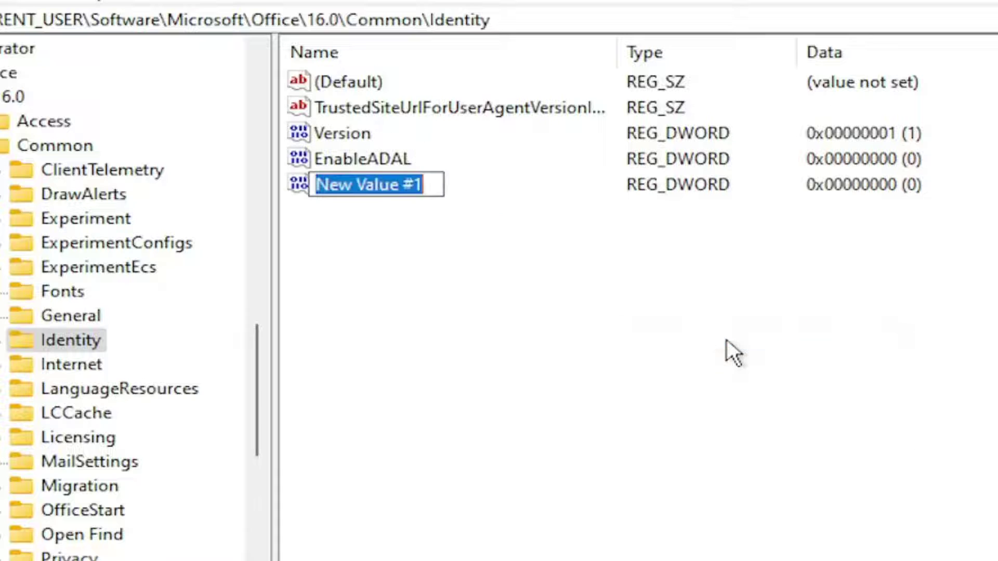
pyautogui.write('Disa')
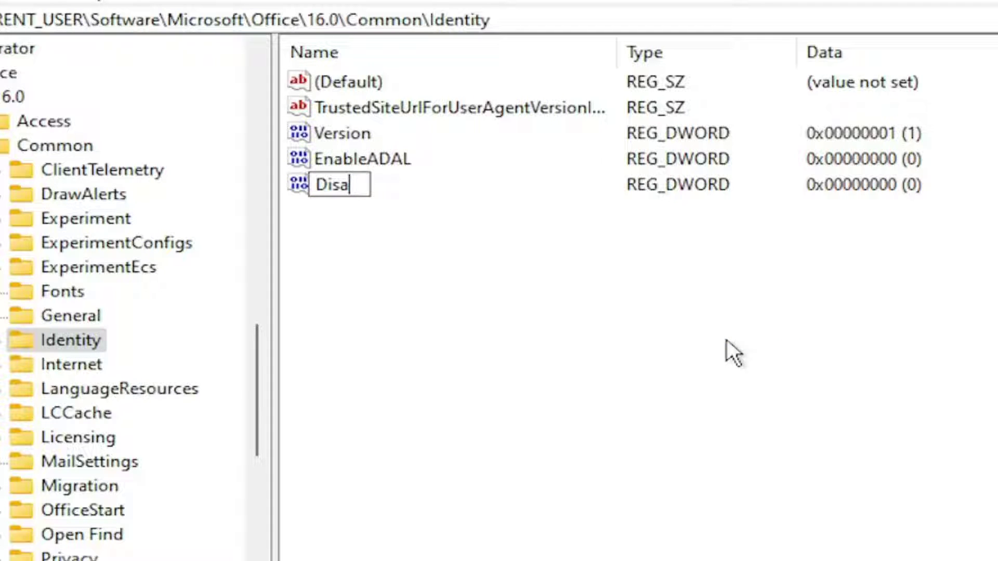
pyautogui.write('bleA')
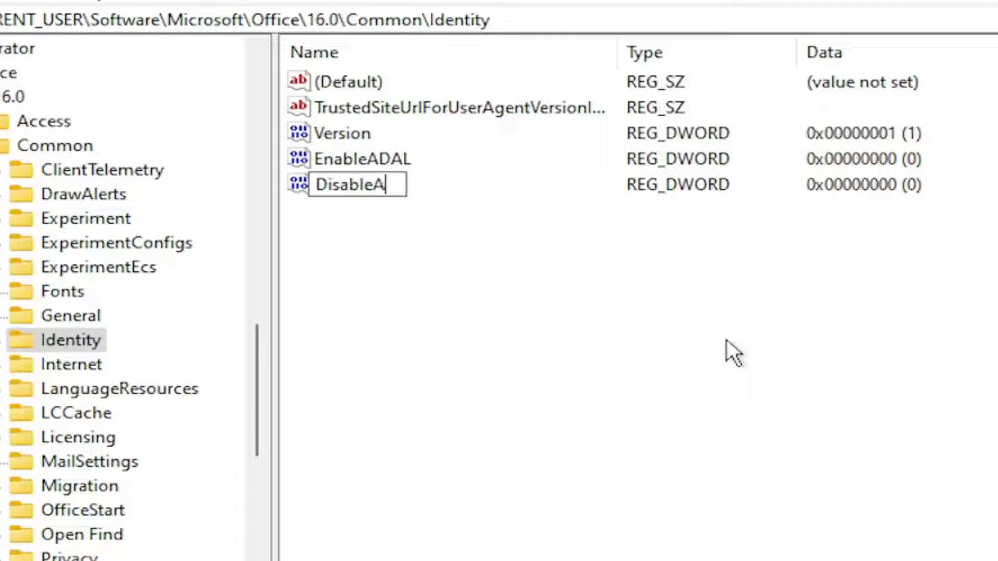
pyautogui.write('DA')
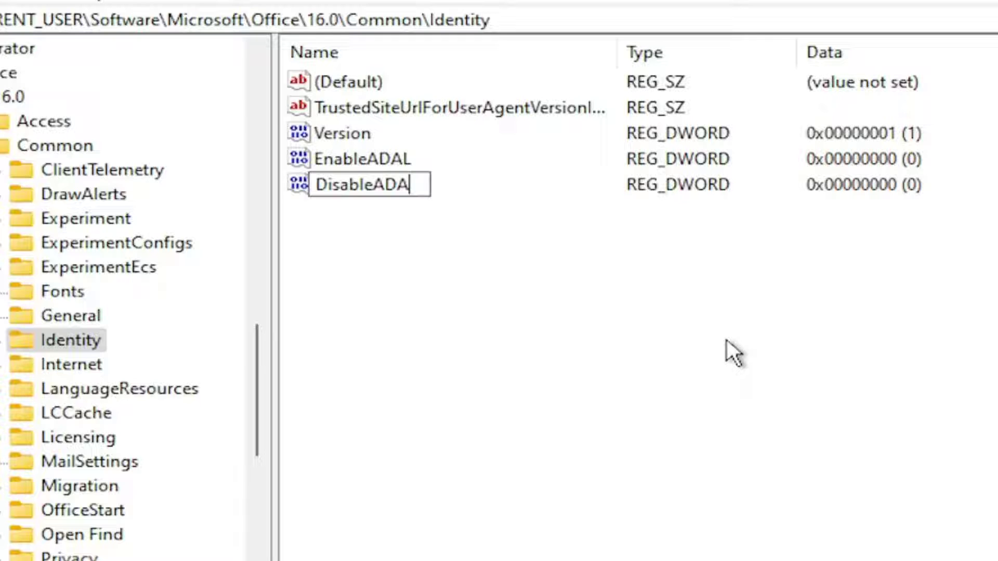
pyautogui.write('LaptopWAM')
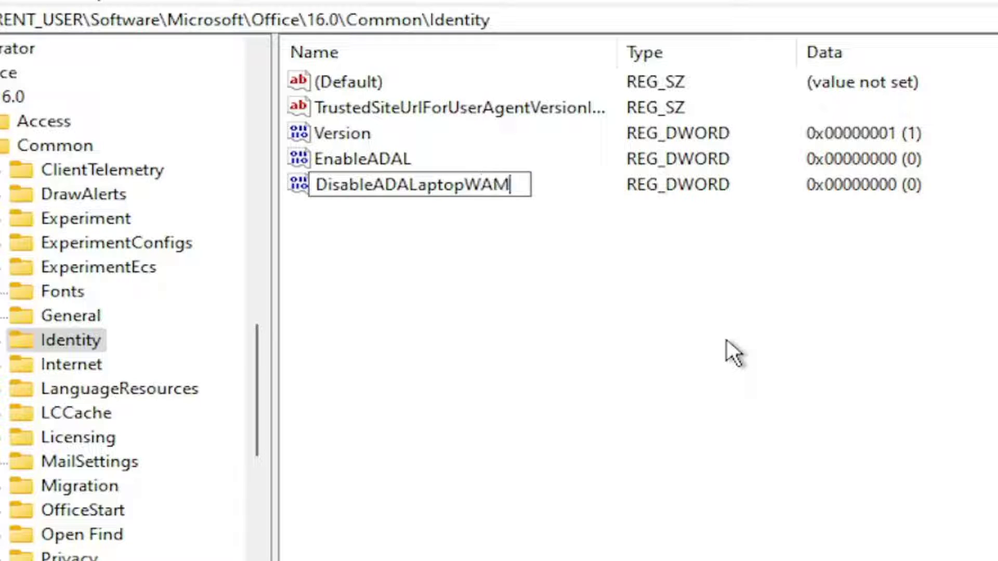
pyautogui.write('Ove')
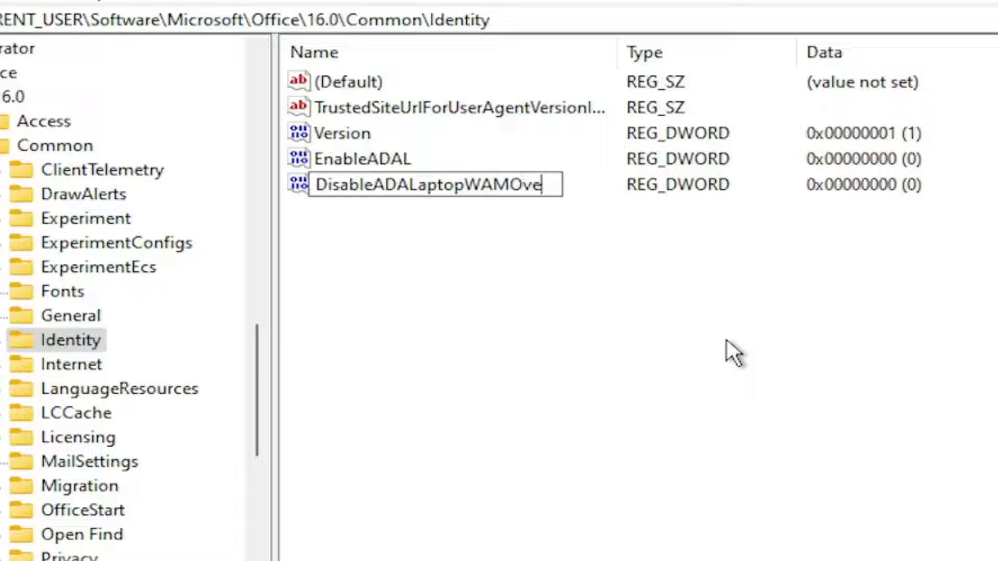
pyautogui.write('rride')
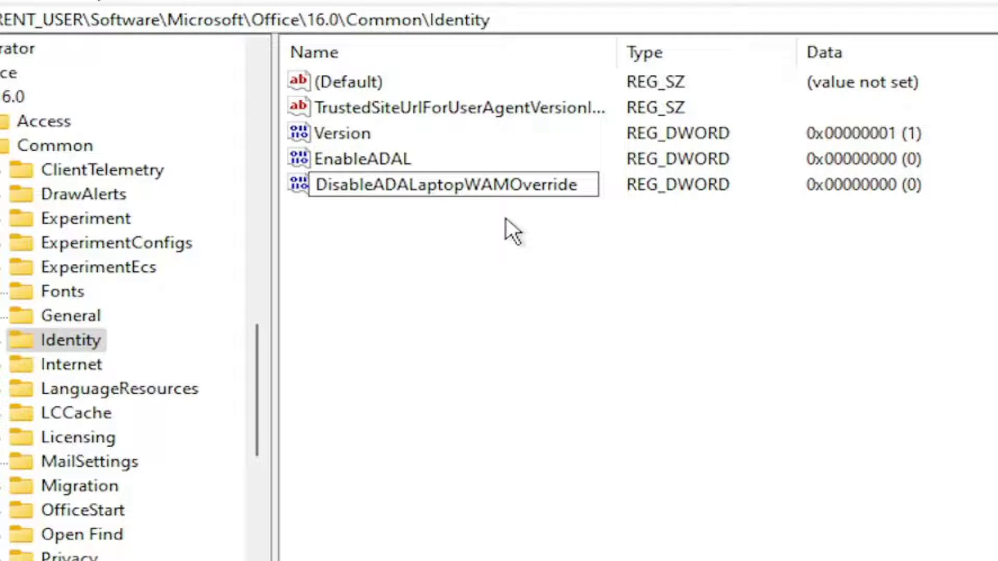
pyautogui.press('Return')
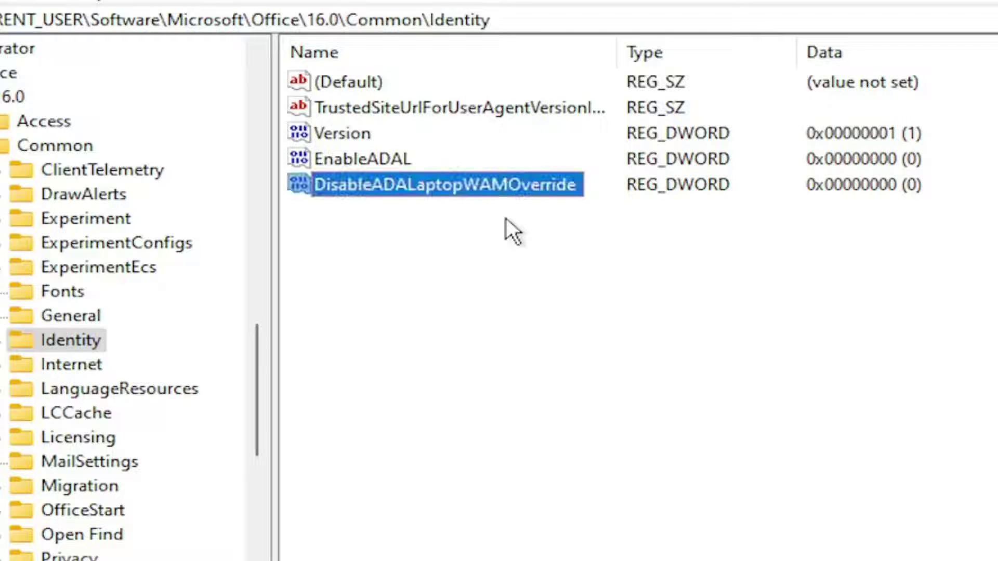
pyautogui.doubleClick(527, 186)
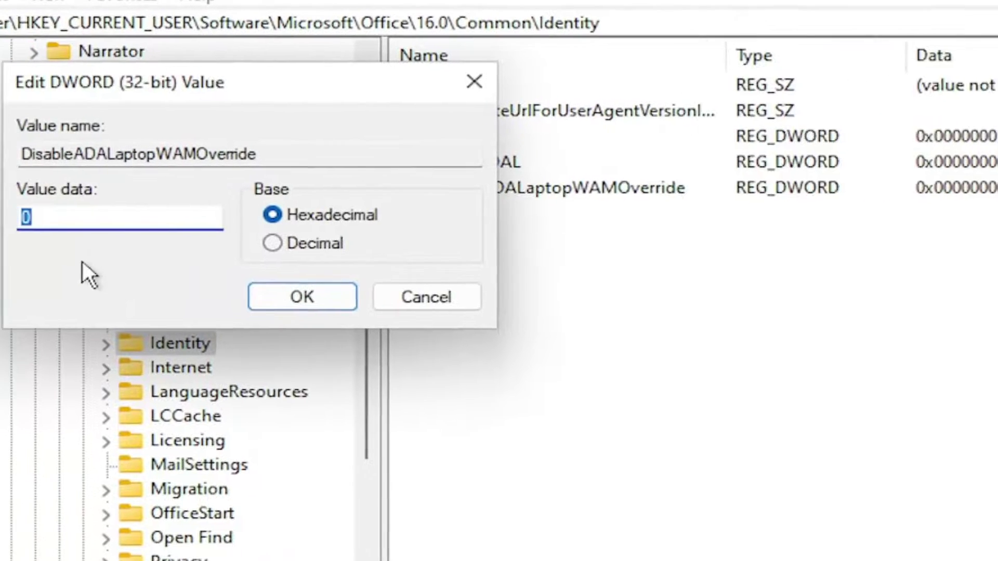
pyautogui.write('1')
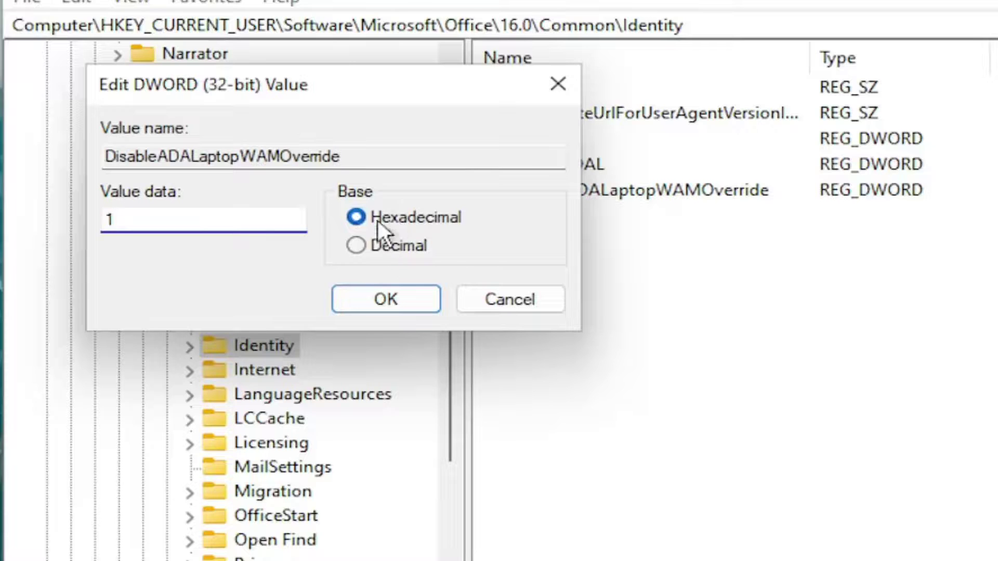
pyautogui.click(392, 300)
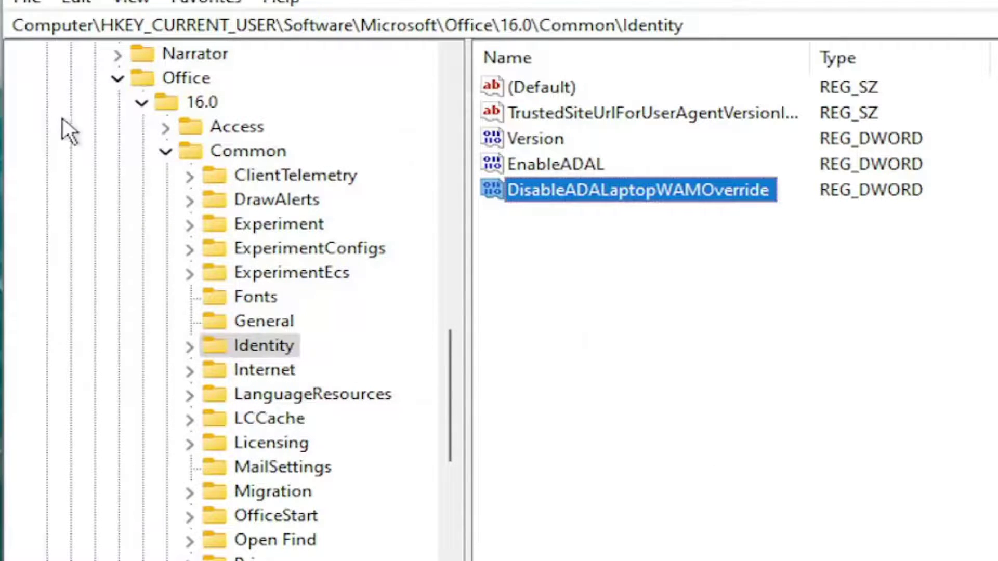
# Step: Collapse Common, 16.0, Office, Microsoft, Software and HKEY_CURRENT_USER back to Computer, then close Registry Editor
pyautogui.click(165, 151)
pyautogui.click(142, 103)
pyautogui.click(118, 78)
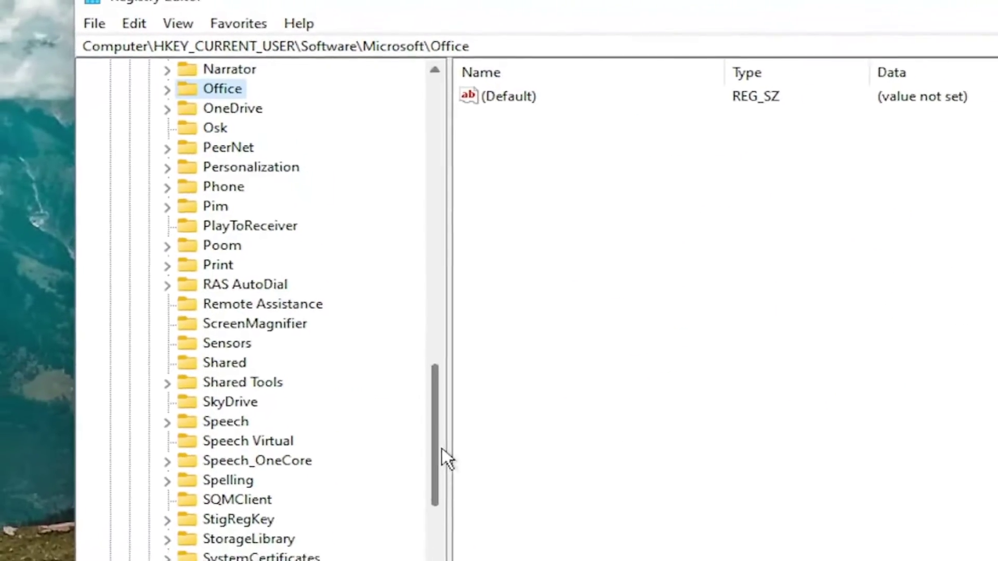
pyautogui.moveTo(442, 448); pyautogui.dragTo(419, 208)
pyautogui.scroll(4, 218, 271)
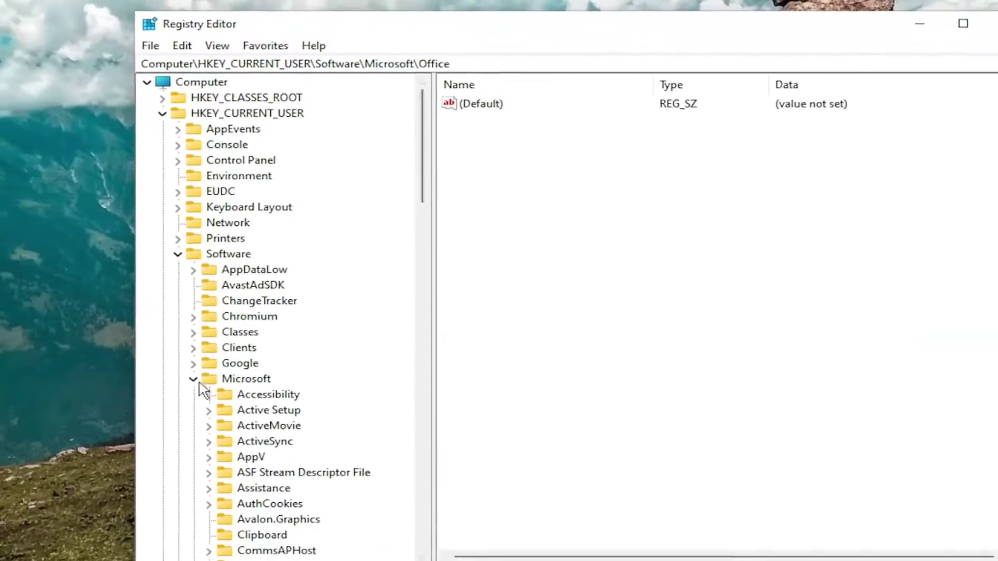
pyautogui.click(152, 457)
pyautogui.click(194, 243)
pyautogui.click(180, 115)
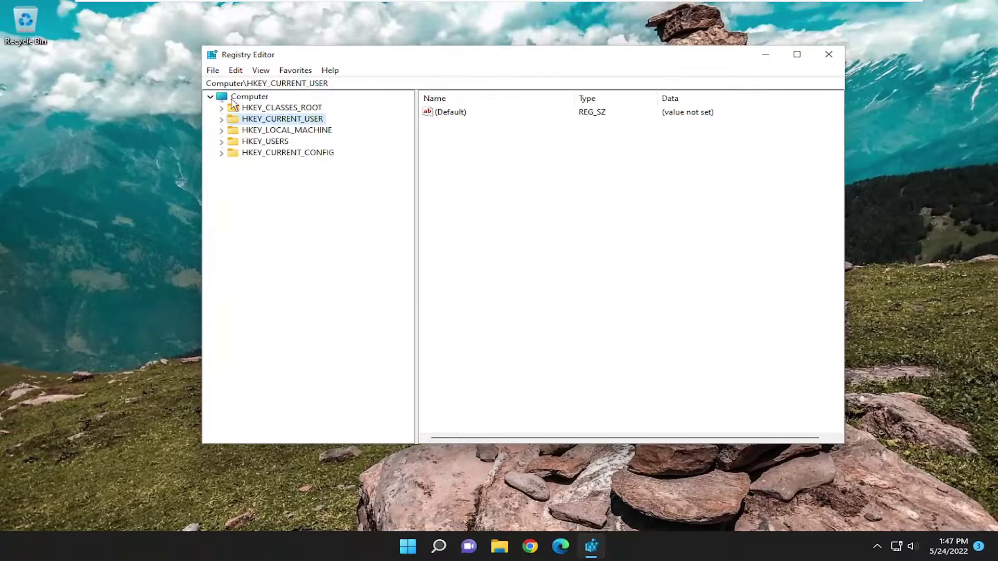
pyautogui.click(208, 86)
pyautogui.click(828, 54)
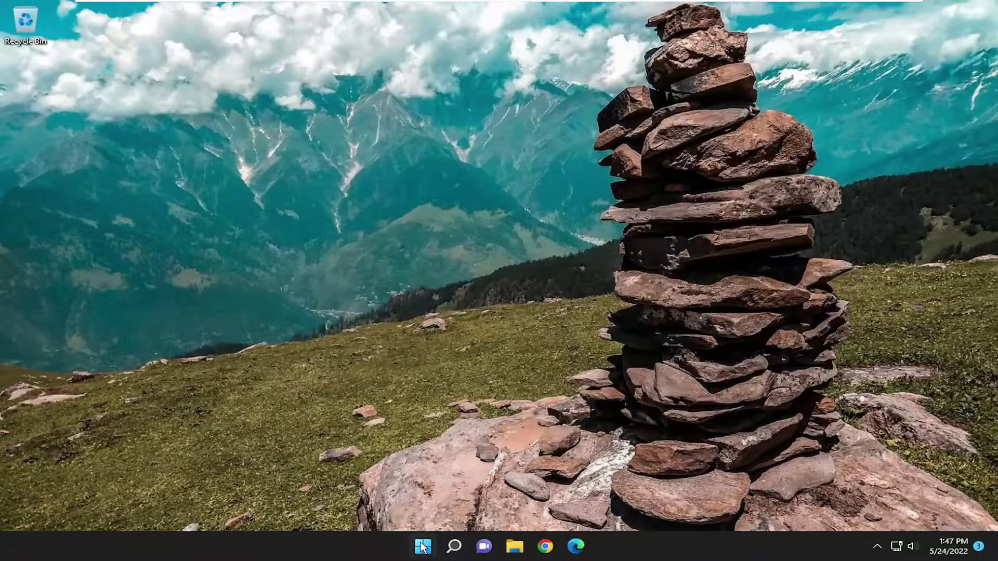